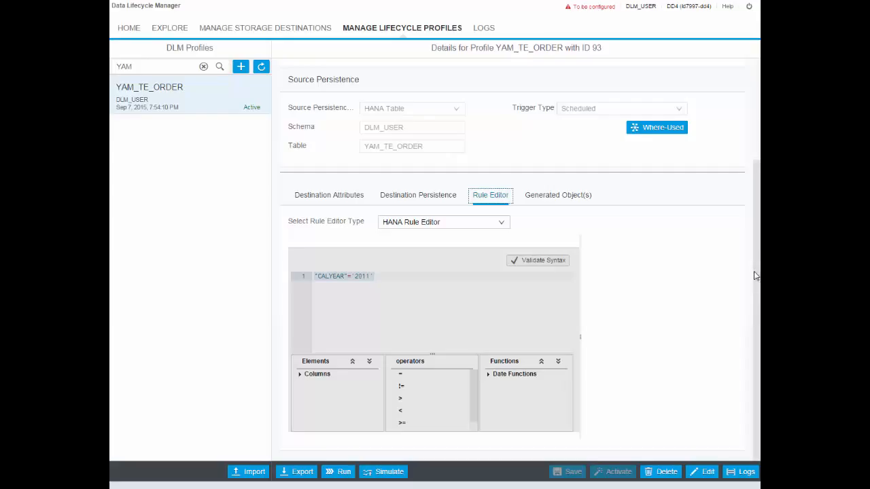
# Step: Create a new lifecycle profile named YAM_TE_ORDER2
pyautogui.scroll(3, 755, 275)
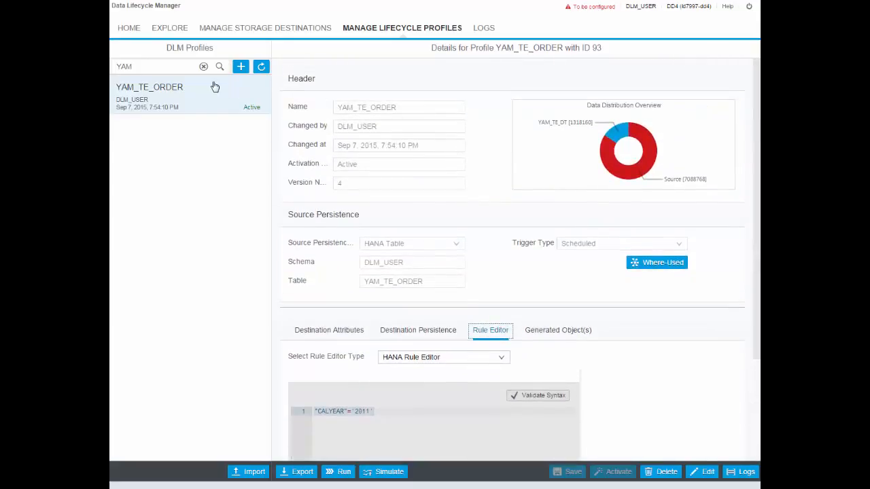
pyautogui.click(240, 66)
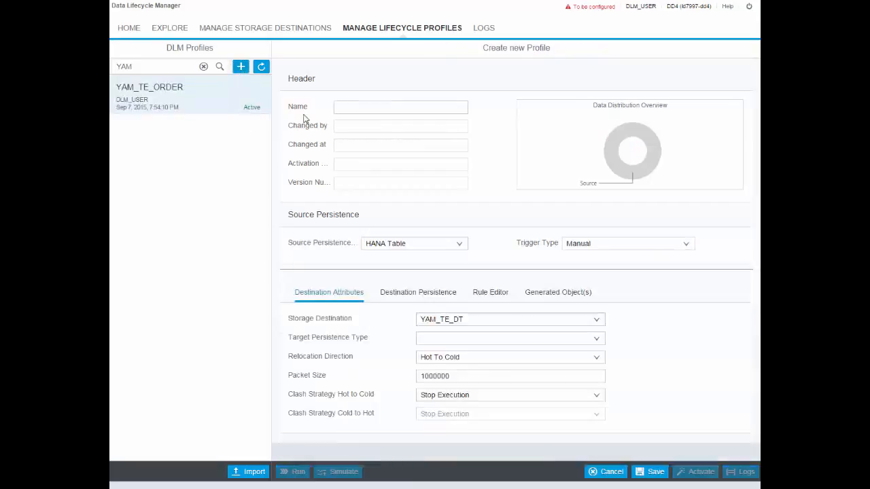
pyautogui.click(348, 108)
pyautogui.write('YA')
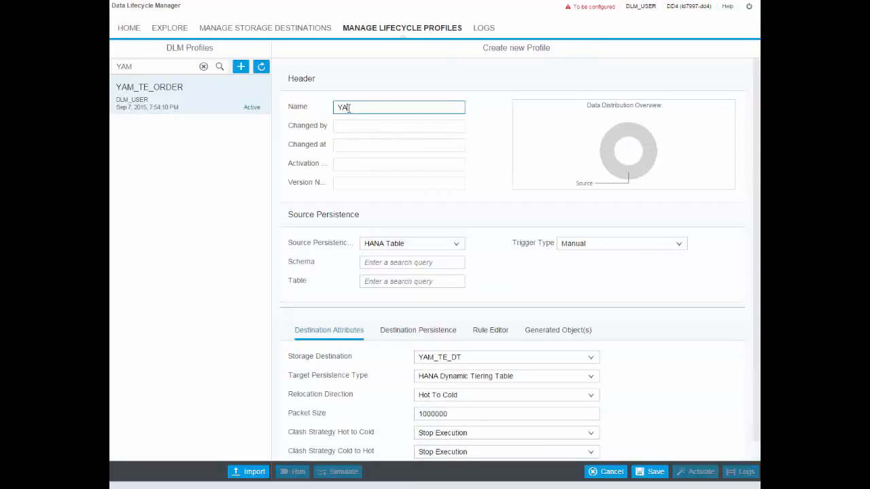
pyautogui.write('M_TE_ORDER2')
# Step: Set the profile's source to schema DLM_USER and table YAM_TE_ORDER2, with the trigger type Scheduled
pyautogui.click(388, 263)
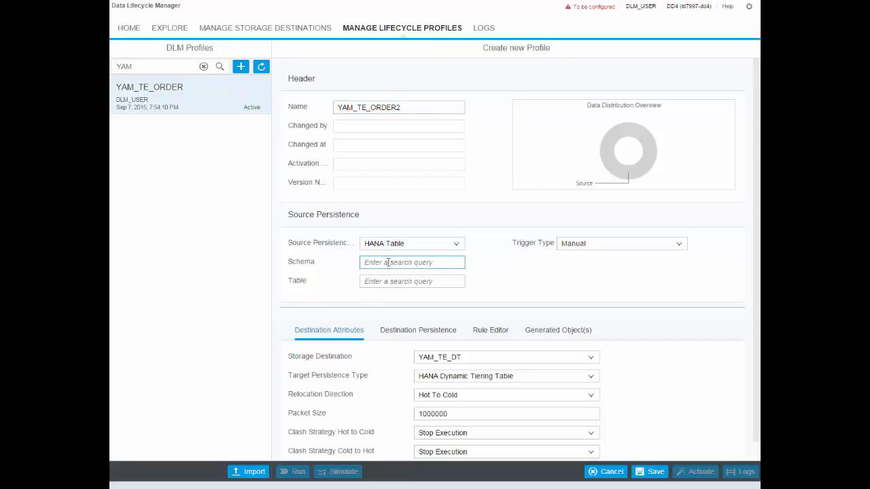
pyautogui.write('DLM_USE')
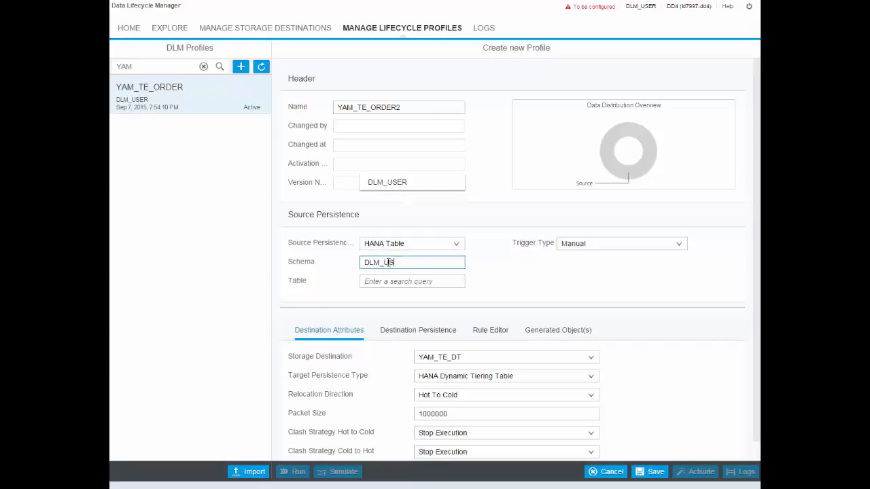
pyautogui.click(384, 183)
pyautogui.click(371, 281)
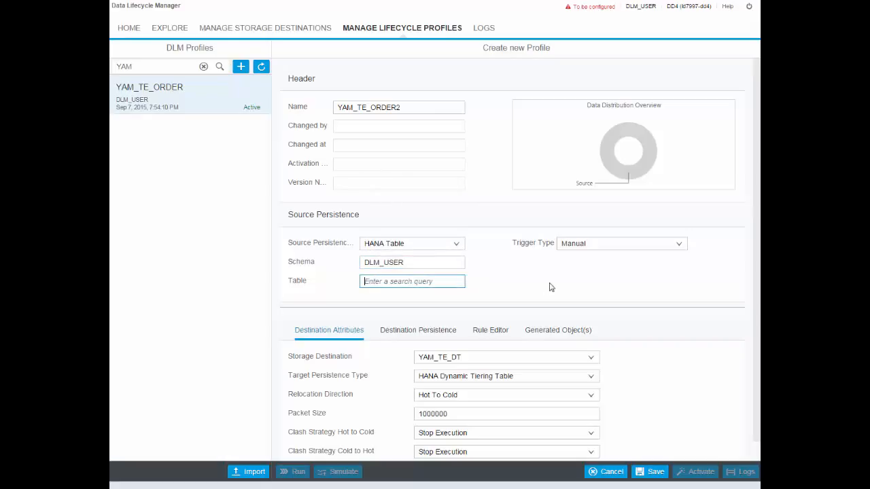
pyautogui.write('T')
pyautogui.press('BackSpace')
pyautogui.write('YAM_TE')
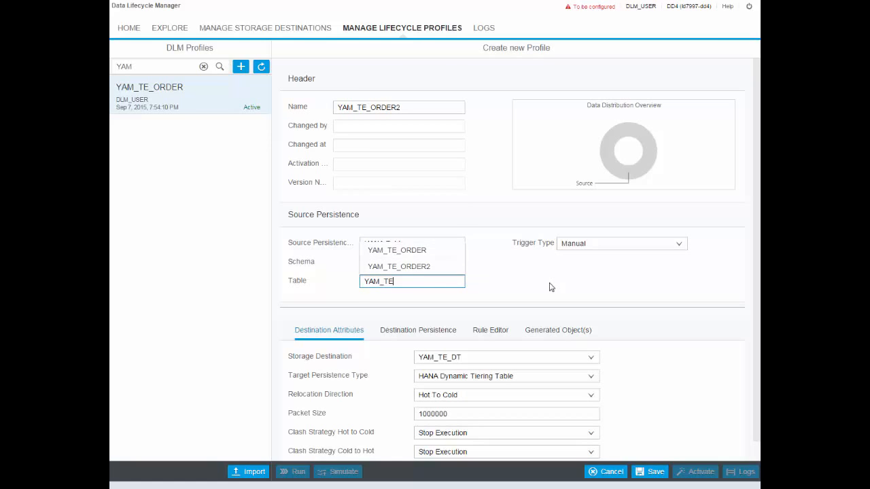
pyautogui.click(421, 266)
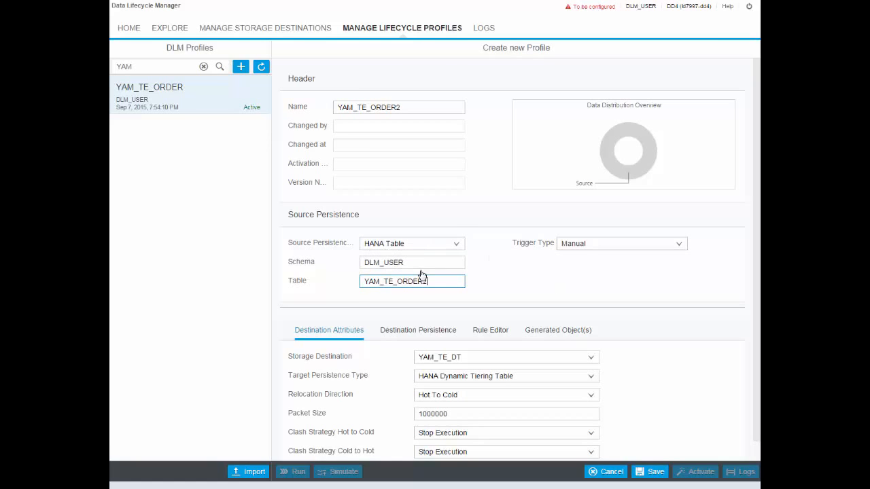
pyautogui.click(601, 248)
pyautogui.click(590, 229)
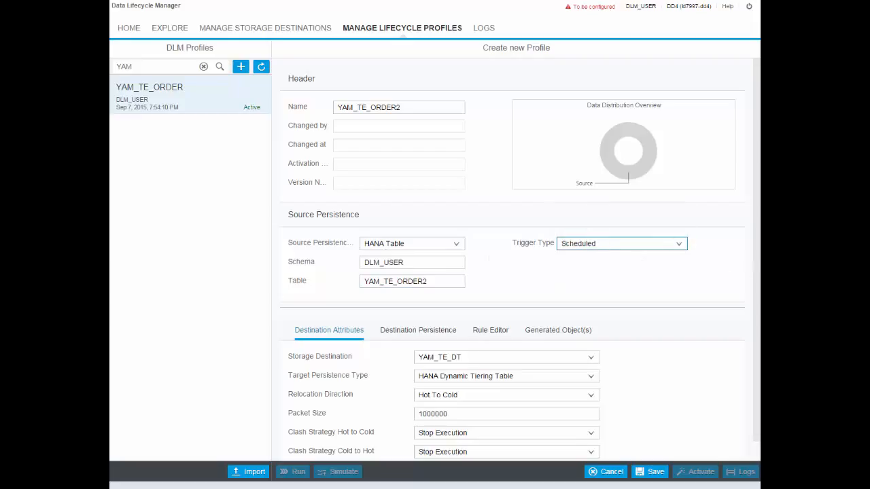
# Step: Begin the profile's HANA relocation rule with the ORDERDATE column followed by the less-than operator
pyautogui.moveTo(759, 268); pyautogui.dragTo(758, 337)
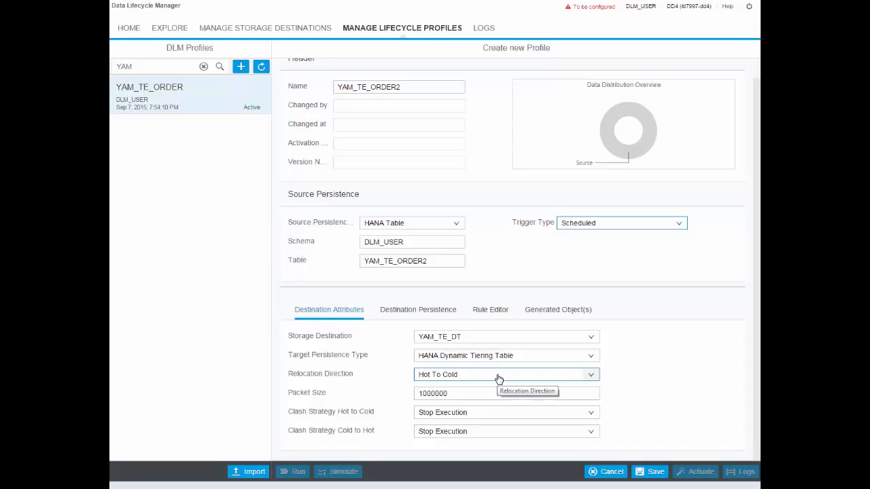
pyautogui.click(482, 315)
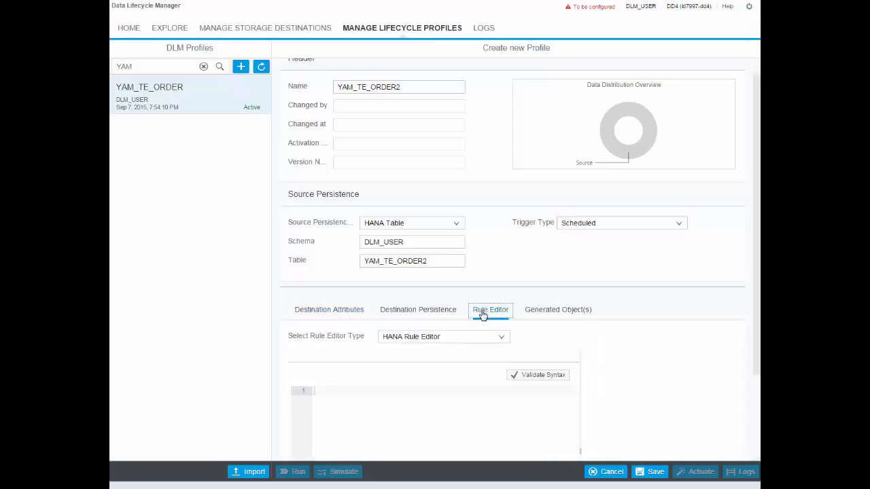
pyautogui.moveTo(758, 298); pyautogui.dragTo(758, 387)
pyautogui.click(306, 377)
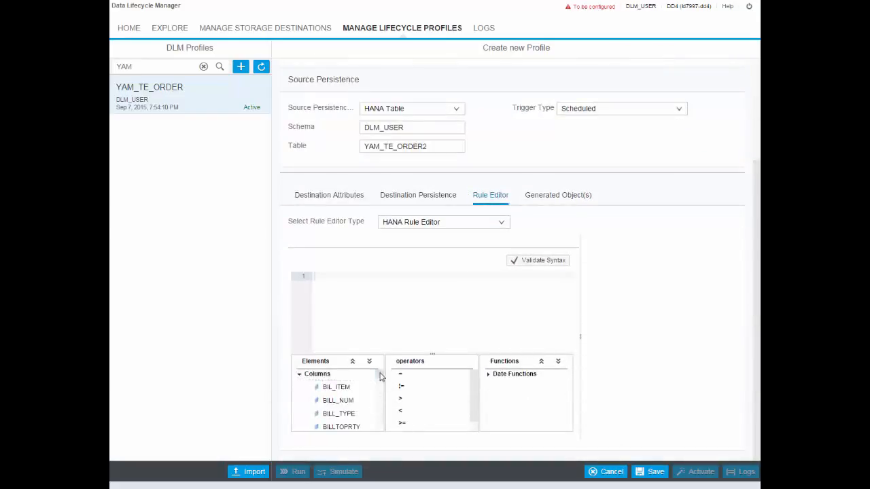
pyautogui.moveTo(380, 377); pyautogui.dragTo(365, 282)
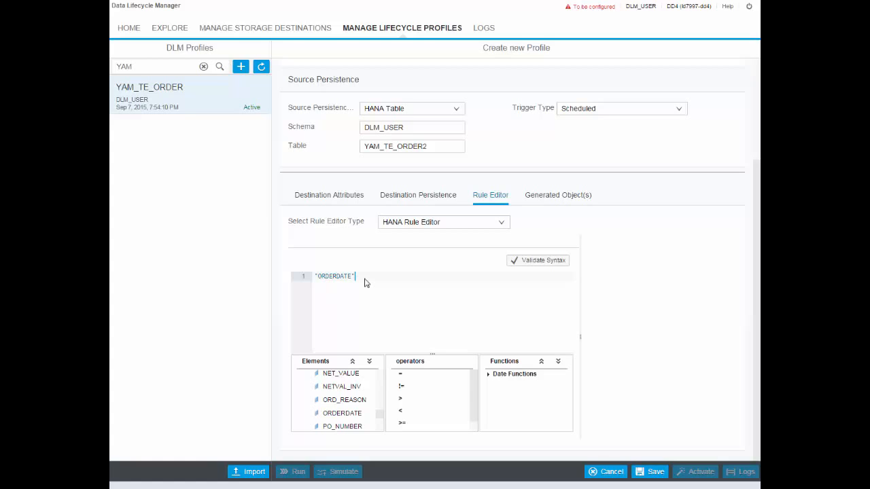
pyautogui.write('<')
# Step: Append the ADD_DAYS function to the rule with CURRENT_UTCTIMESTAMP as its date argument
pyautogui.click(488, 375)
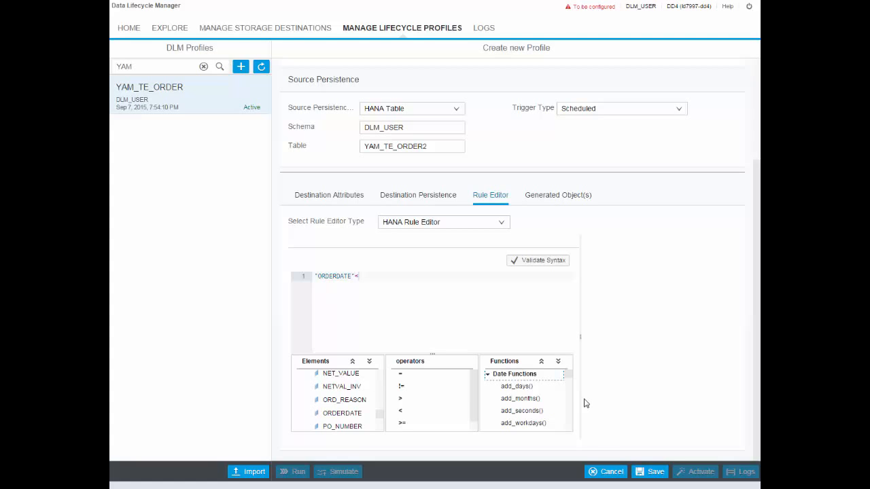
pyautogui.moveTo(532, 389); pyautogui.dragTo(438, 276)
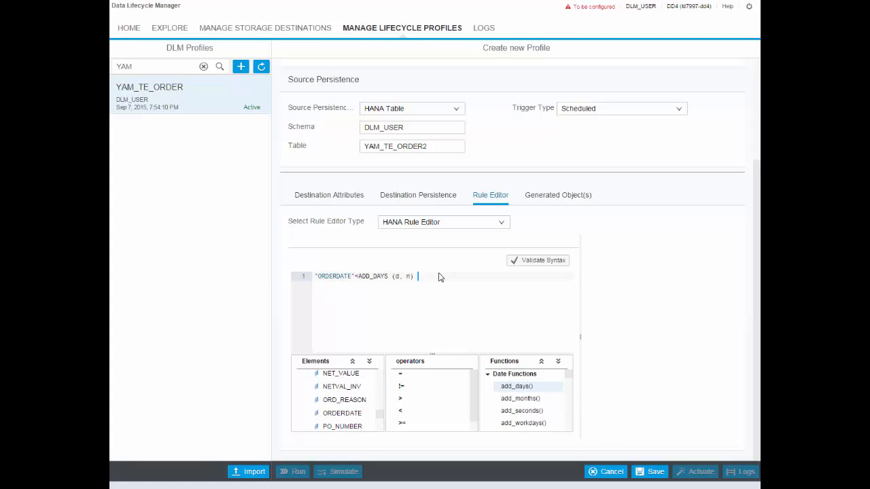
pyautogui.doubleClick(398, 276)
pyautogui.press('BackSpace')
pyautogui.hotkey('ctrl', 'space')
pyautogui.write('CURR')
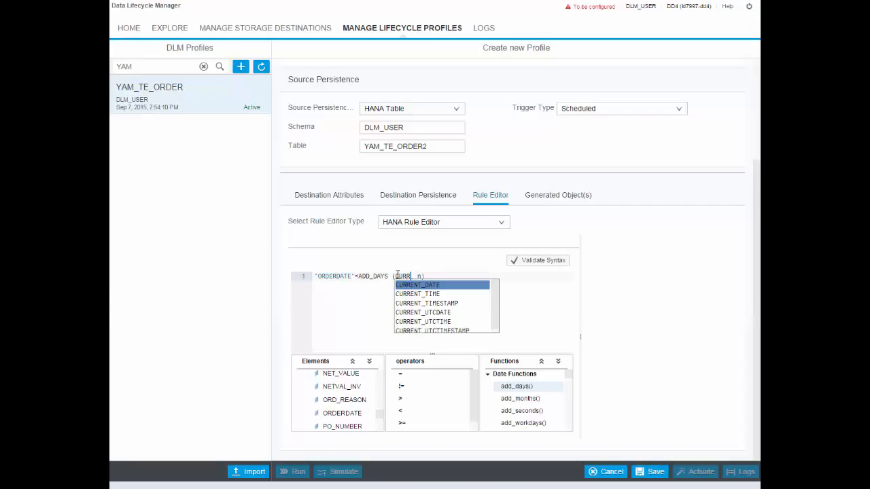
pyautogui.write('E')
pyautogui.click(440, 329)
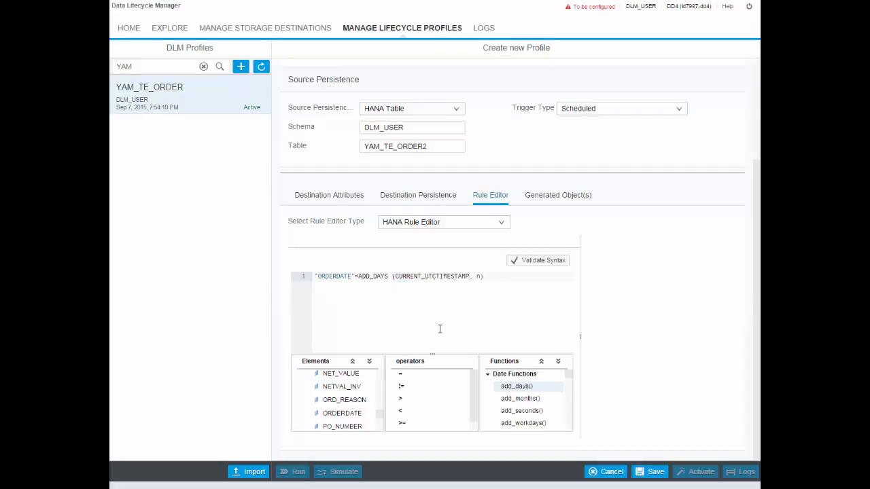
# Step: Set the number of days in the ADD_DAYS function to -2555 and validate the rule's syntax
pyautogui.doubleClick(478, 276)
pyautogui.write('255)')
pyautogui.write('555')
pyautogui.click(555, 263)
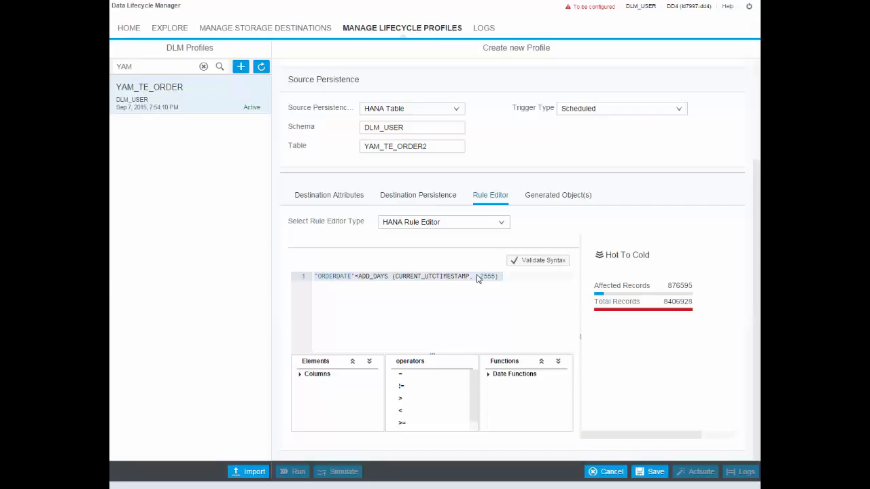
# Step: Save the new YAM_TE_ORDER2 profile and activate it
pyautogui.click(488, 374)
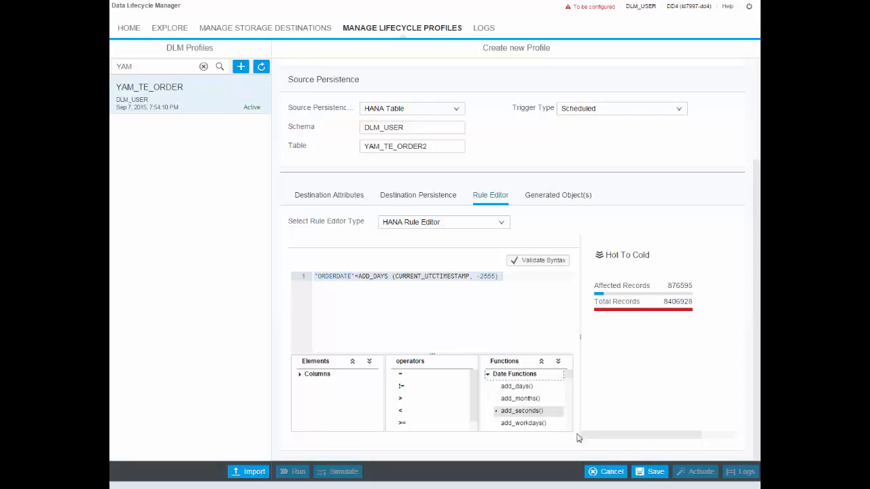
pyautogui.click(650, 472)
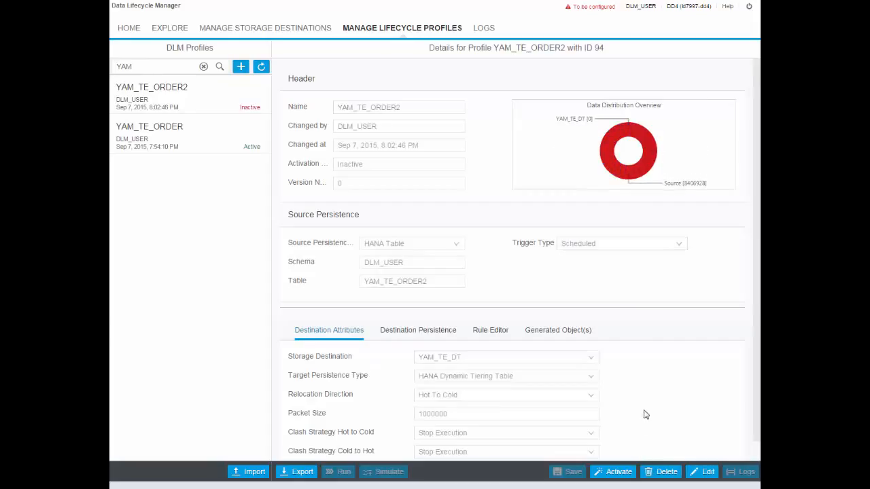
pyautogui.click(616, 473)
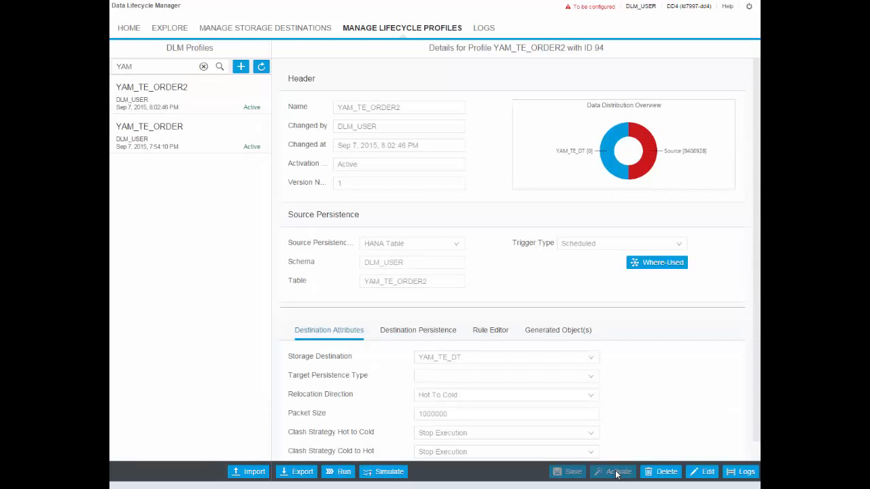
# Step: Simulate the profile with a data relocation preview, examine the records, and close the preview
pyautogui.click(389, 473)
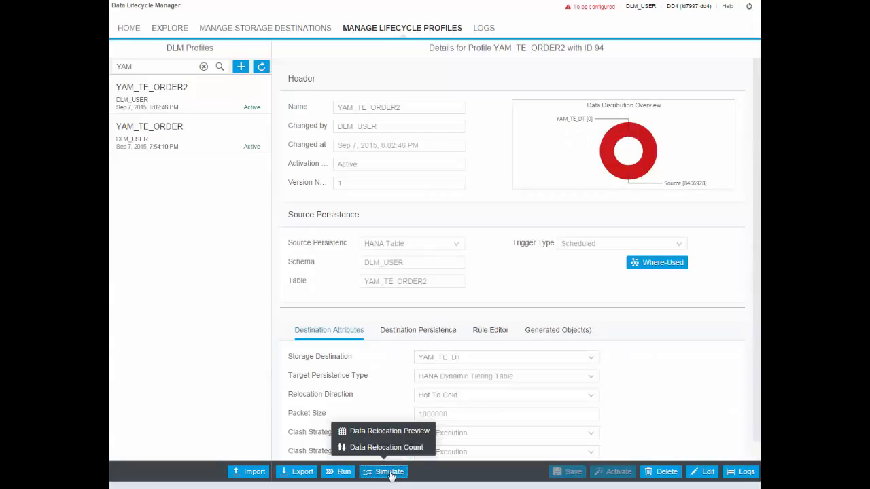
pyautogui.click(408, 432)
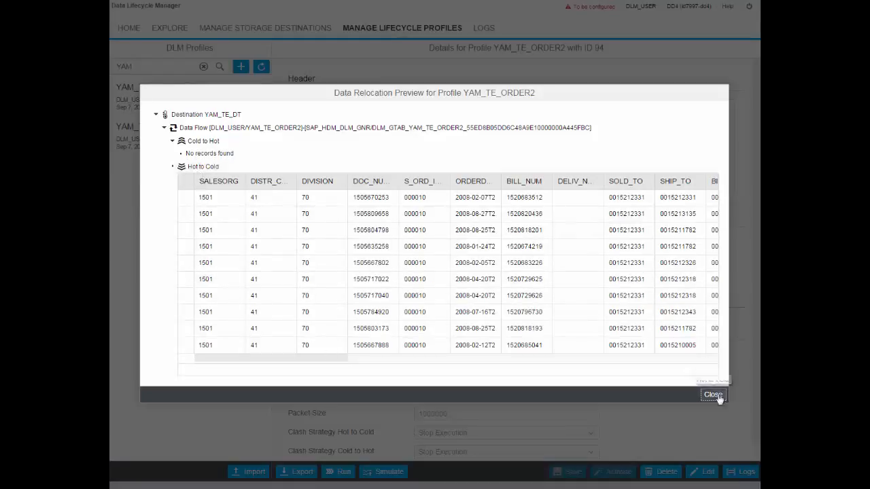
pyautogui.click(713, 394)
# Step: Schedule a relocation run for the profile with start time Now and no recurrence, entering the user's password
pyautogui.click(344, 472)
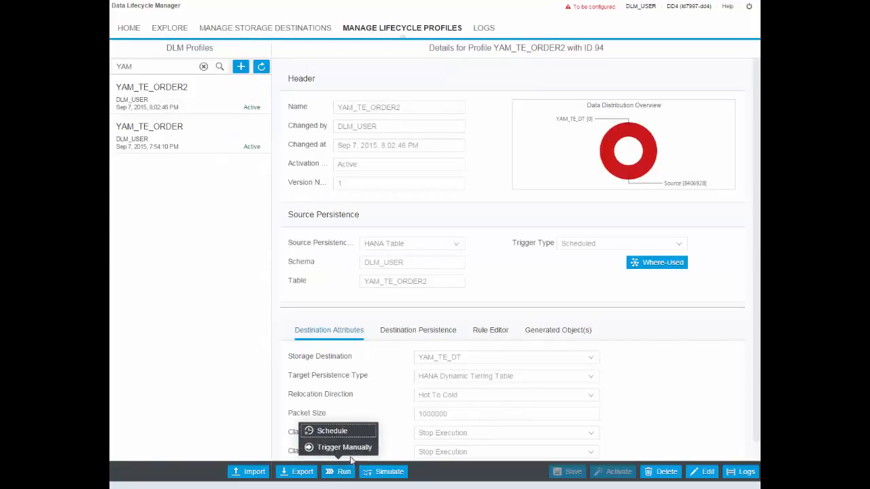
pyautogui.click(346, 430)
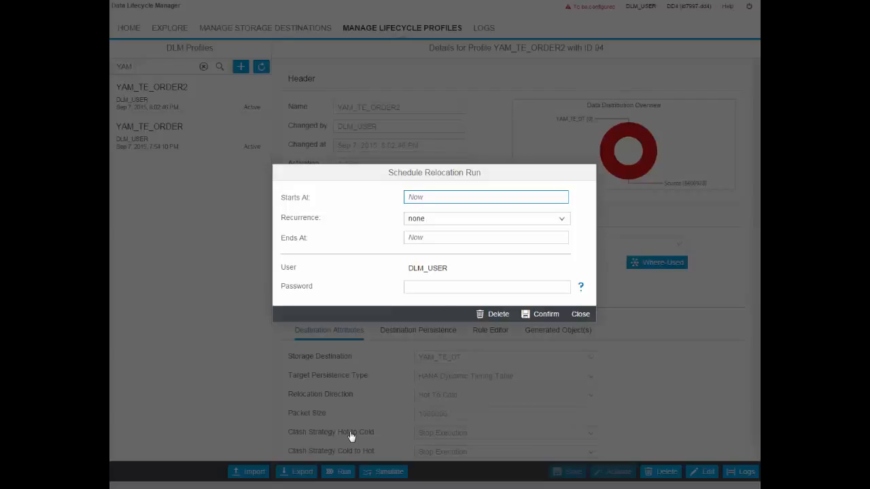
pyautogui.click(439, 285)
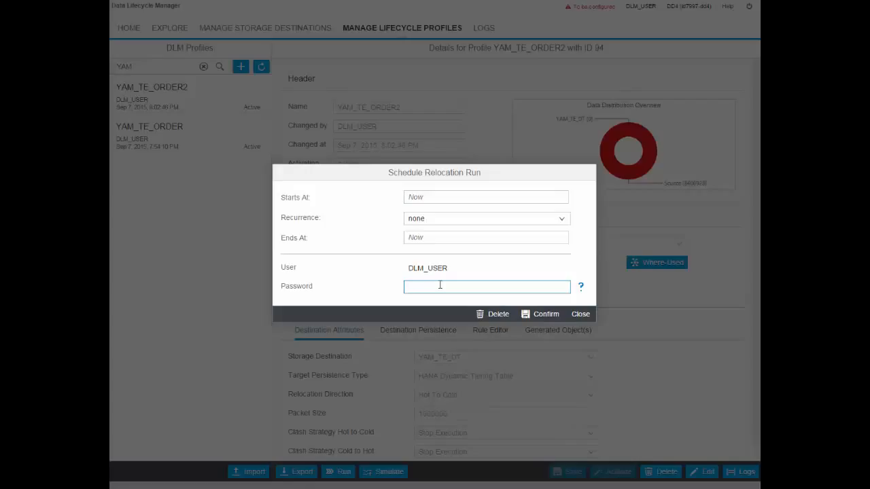
pyautogui.write('********')
pyautogui.click(549, 313)
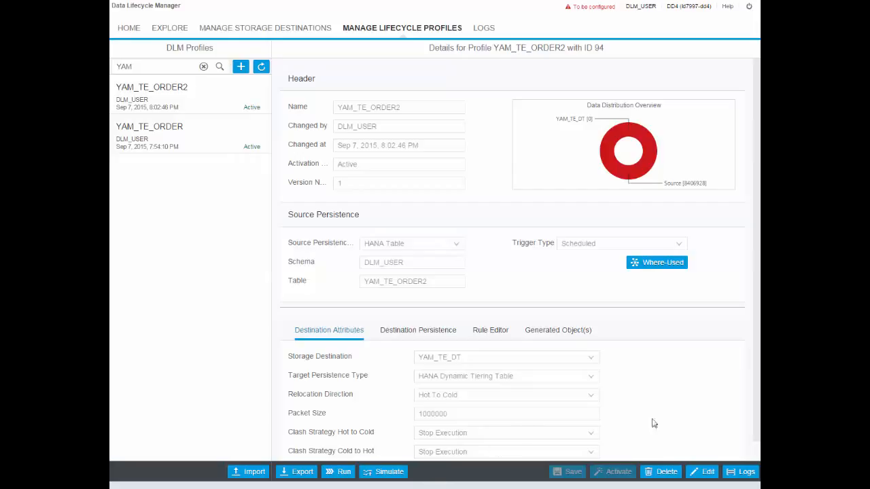
# Step: Examine the log messages of the YAM_TE_ORDER2 relocation run and return to the list of runs
pyautogui.click(743, 472)
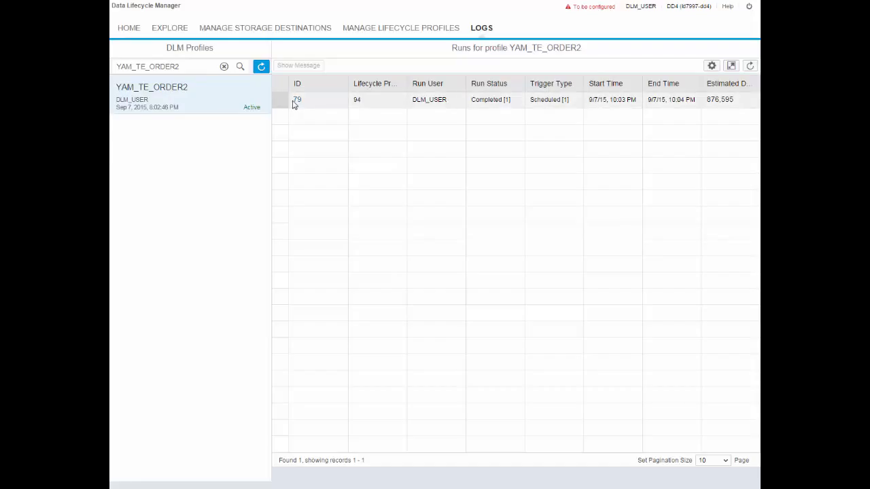
pyautogui.click(490, 102)
pyautogui.click(299, 100)
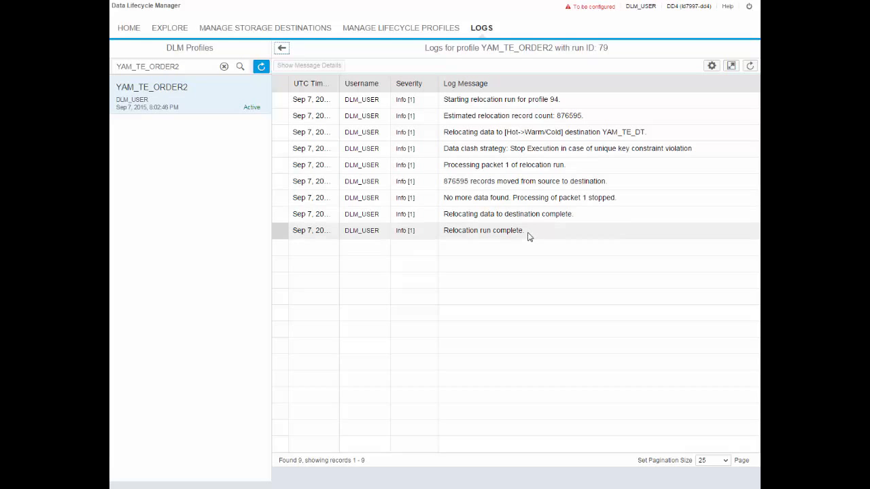
pyautogui.click(281, 48)
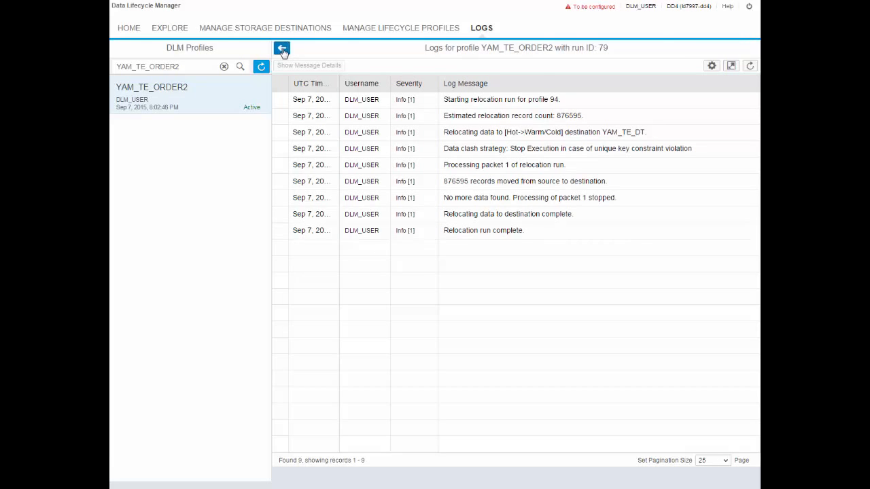
# Step: Reload the YAM_TE_ORDER2 profile's details among the lifecycle profiles to check its data distribution
pyautogui.click(381, 29)
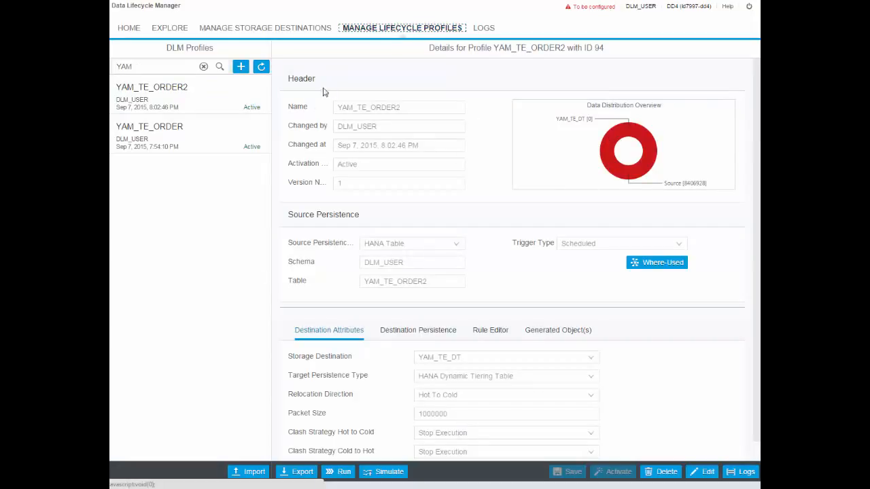
pyautogui.click(173, 101)
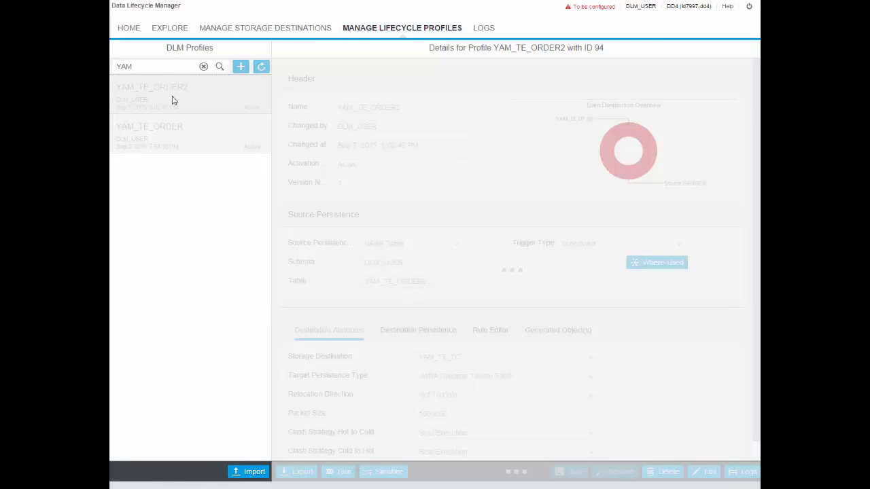